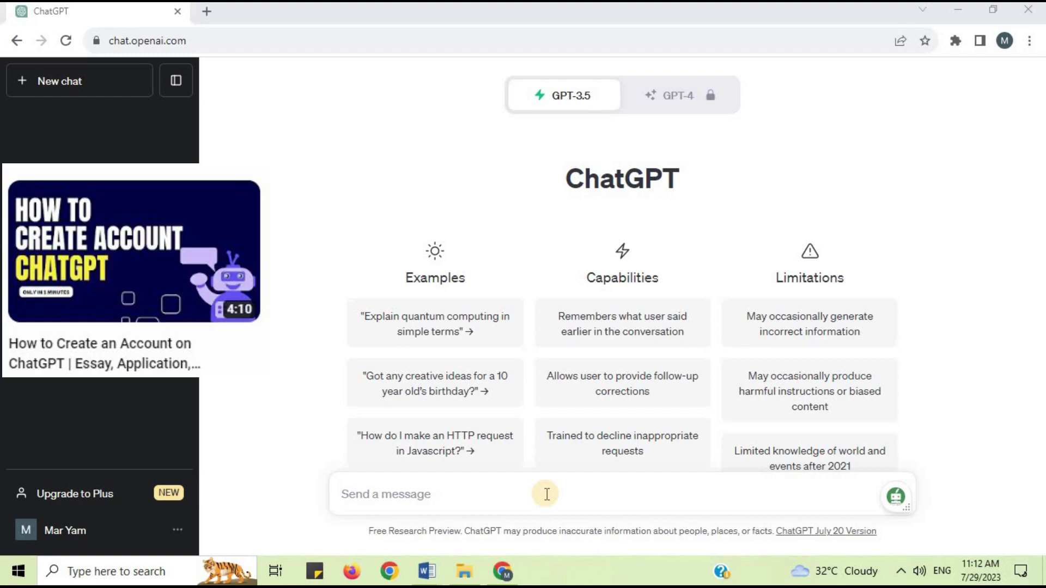
Step: Draft a prompt to paraphrase and simplify a technology-impact paragraph, and copy that paragraph from Word
click(547, 494)
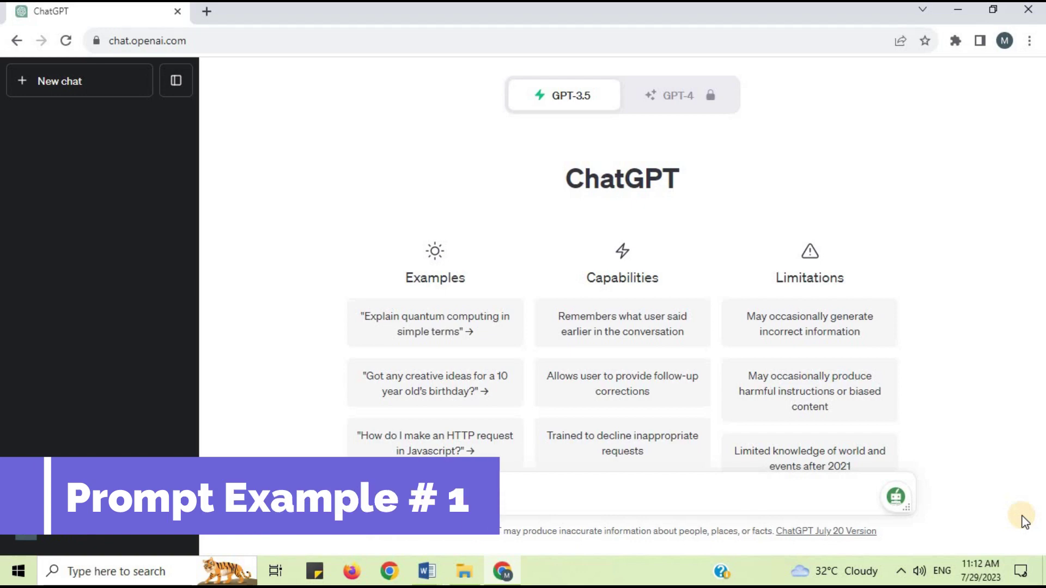
text(Par)
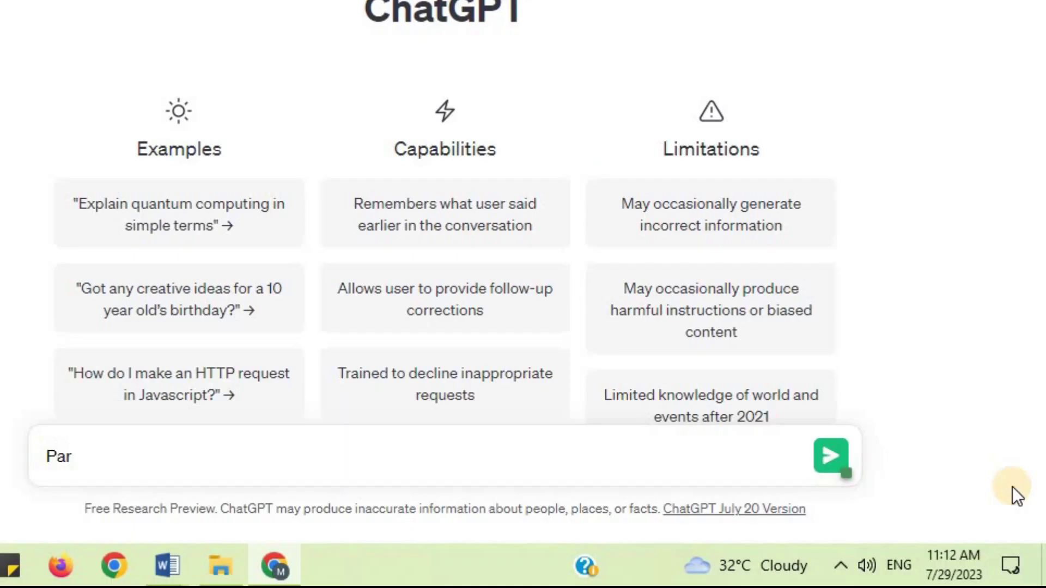
text(aphrase the paragraph belo)
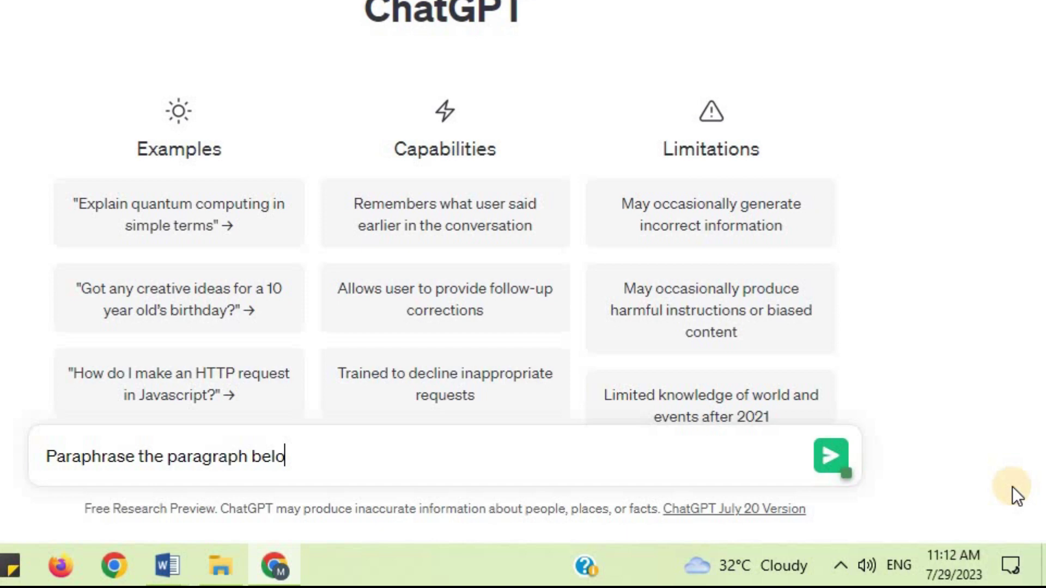
text(w, focusing on the impact of)
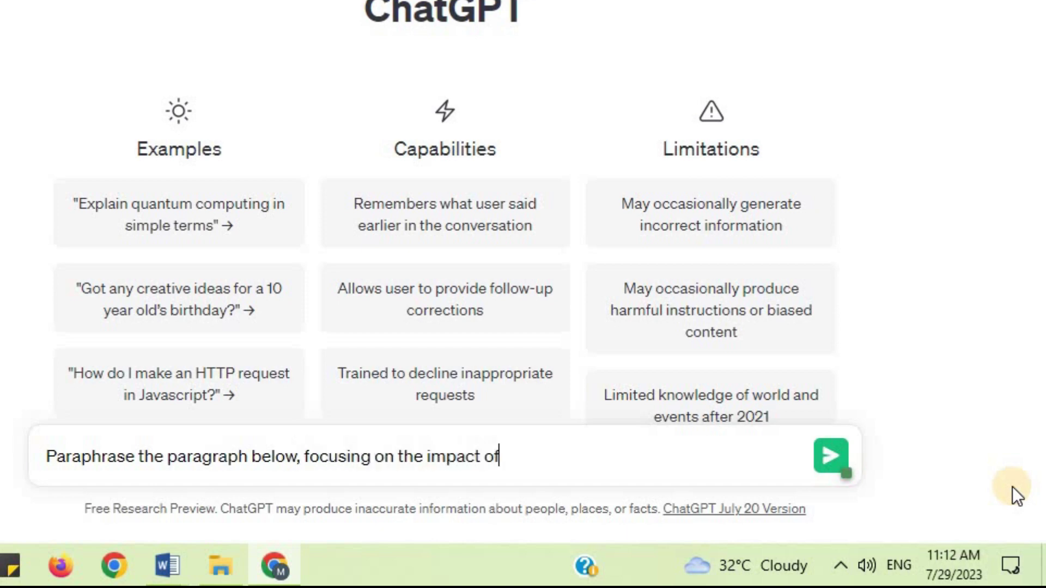
text( technological advancements)
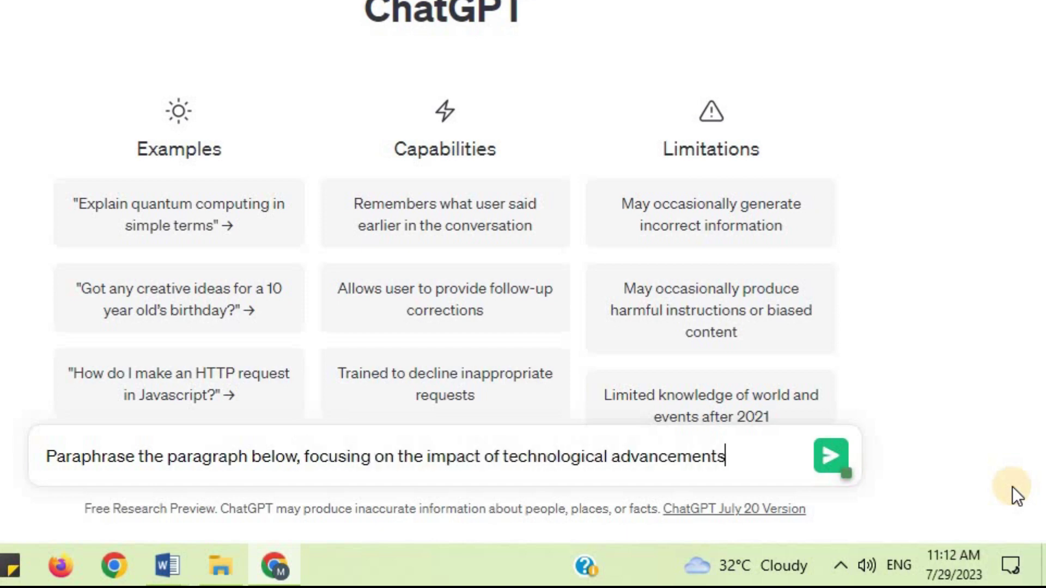
text( on communication, work, an)
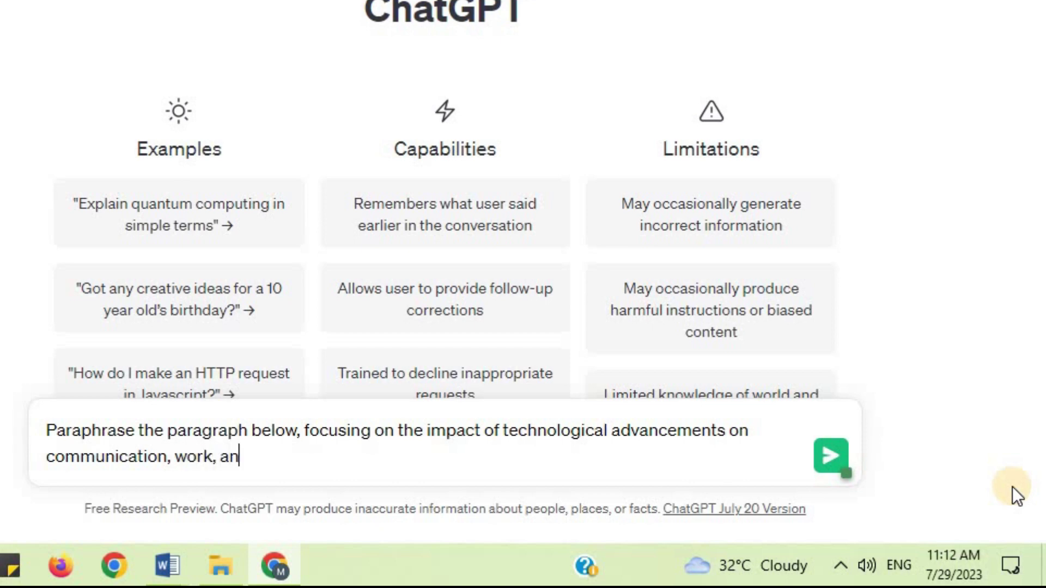
text(d daily life. Simplify the lan)
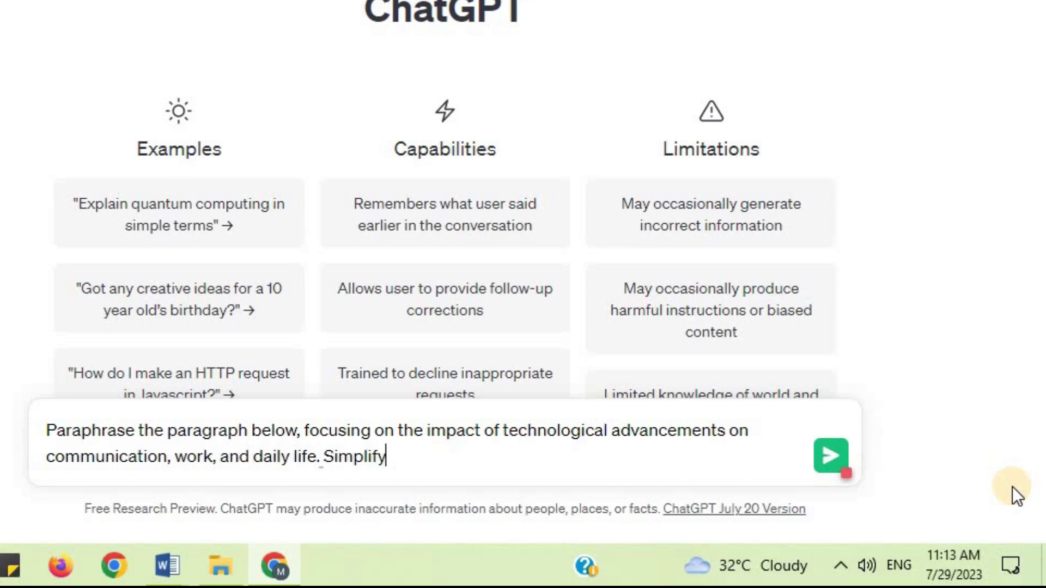
text(guage and maintain the core ideas.)
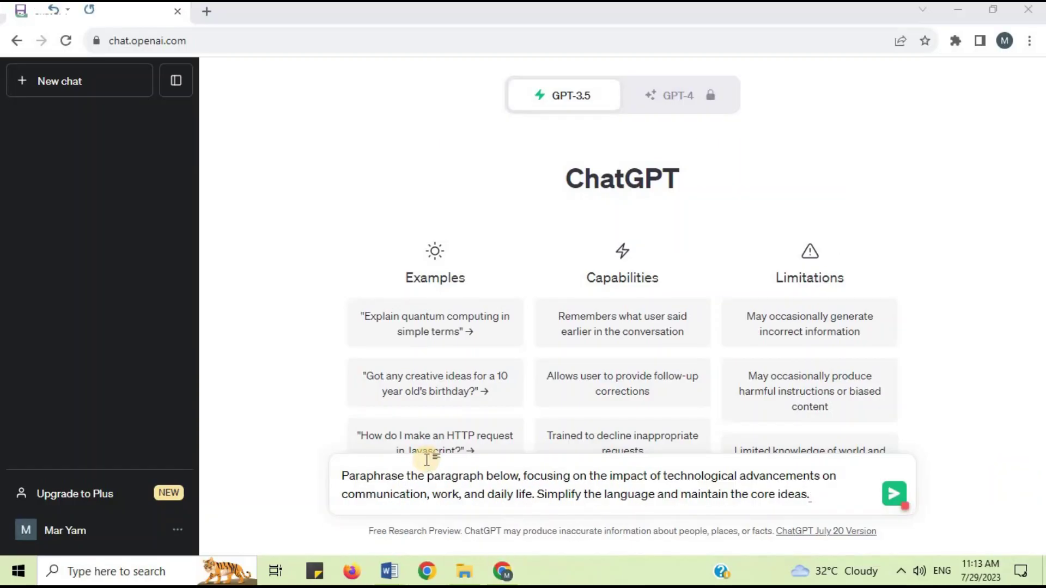
key(alt+Tab)
click(230, 226)
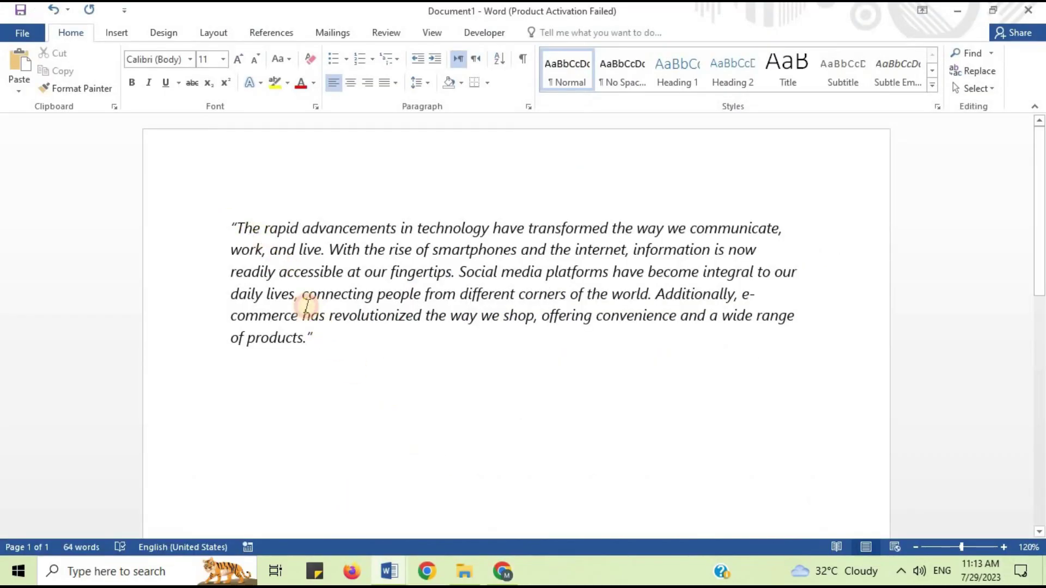
shift+click(340, 358)
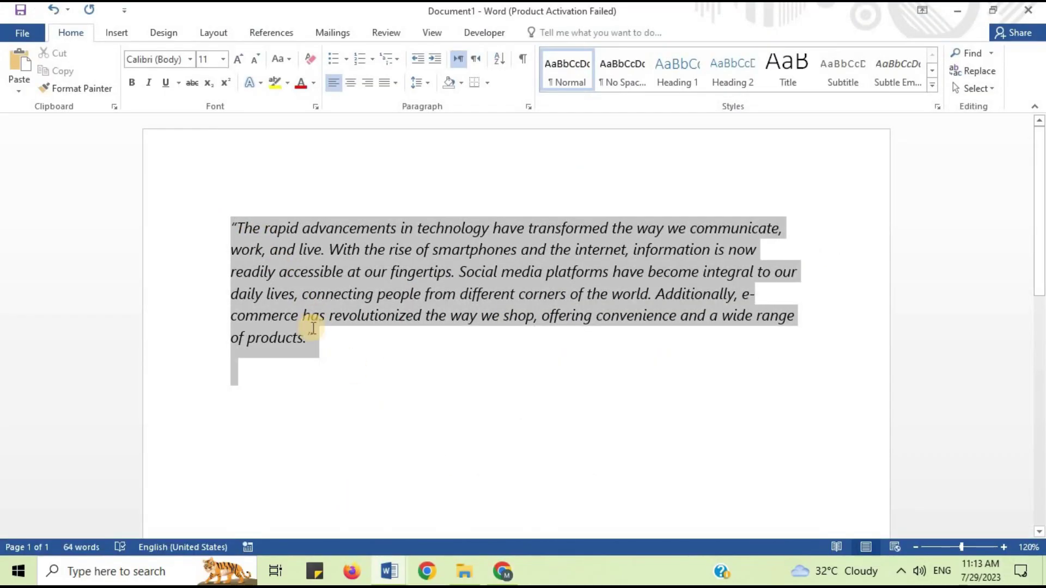
right_click(285, 308)
click(317, 338)
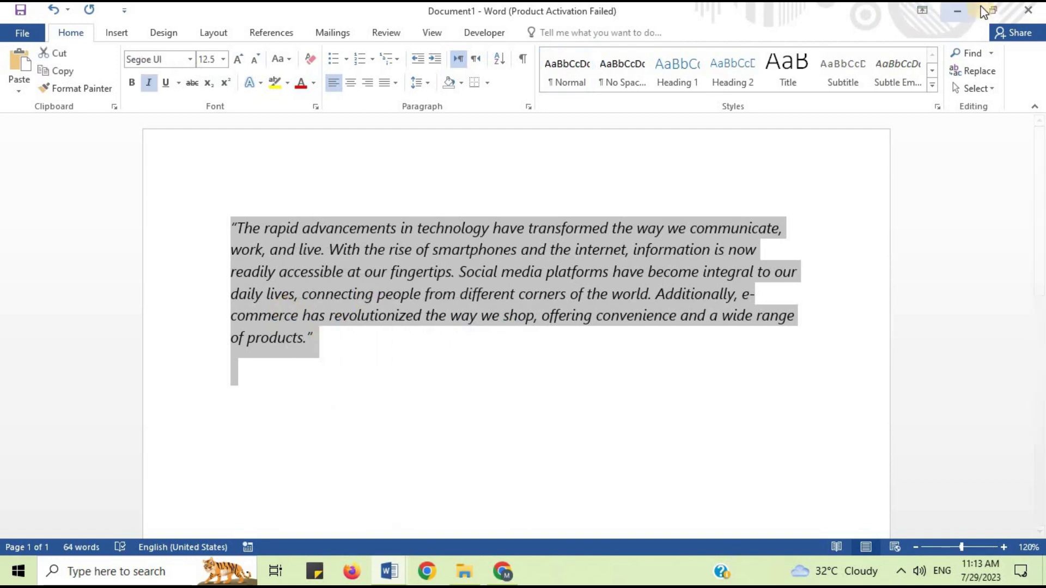
click(959, 10)
Step: Paste the technology paragraph after the prompt, send it, and scroll up to the simplified reply
click(821, 496)
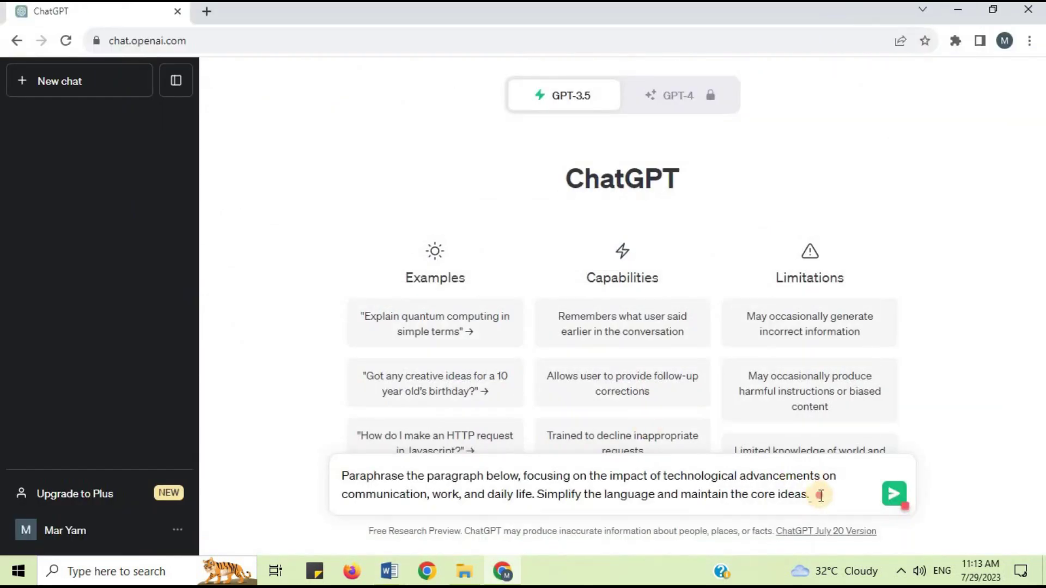
key(ctrl+v)
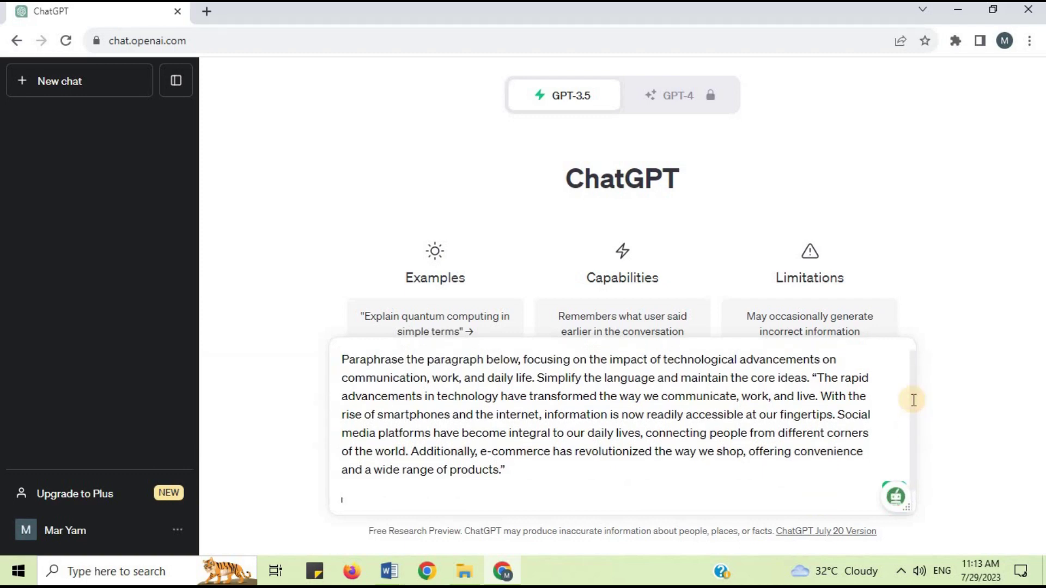
key(Return)
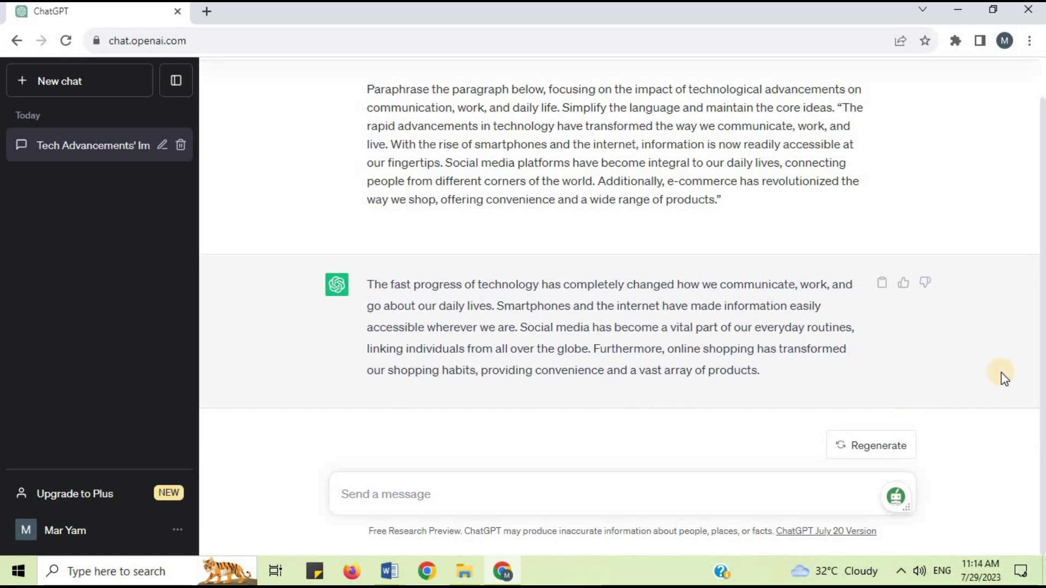
click(1042, 354)
drag(1042, 354, 1042, 264)
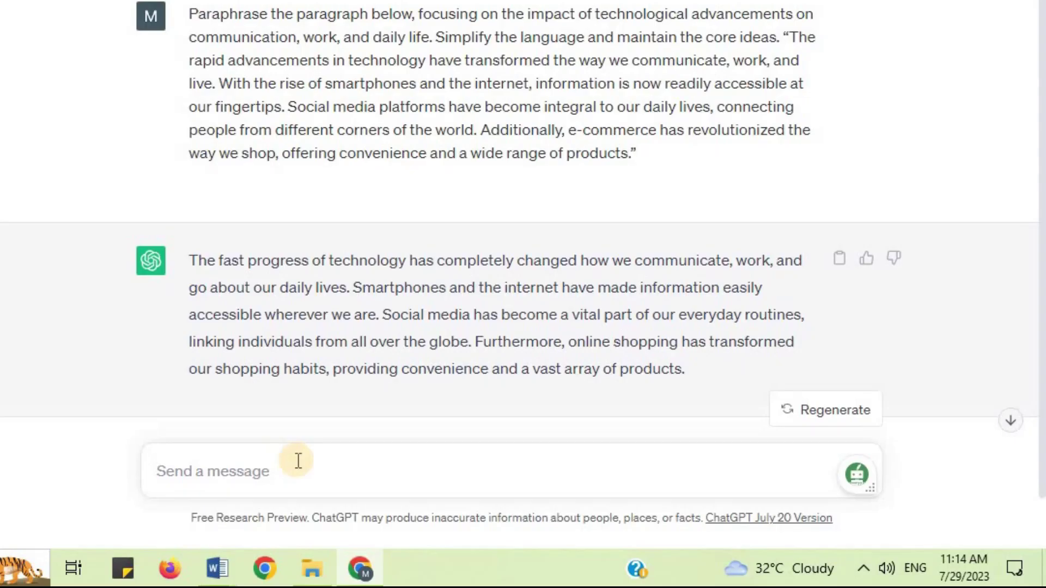
Step: Write a formal-tone rewrite prompt and copy the kids-and-smartphones paragraph from Word
click(452, 486)
text(Rewrite t)
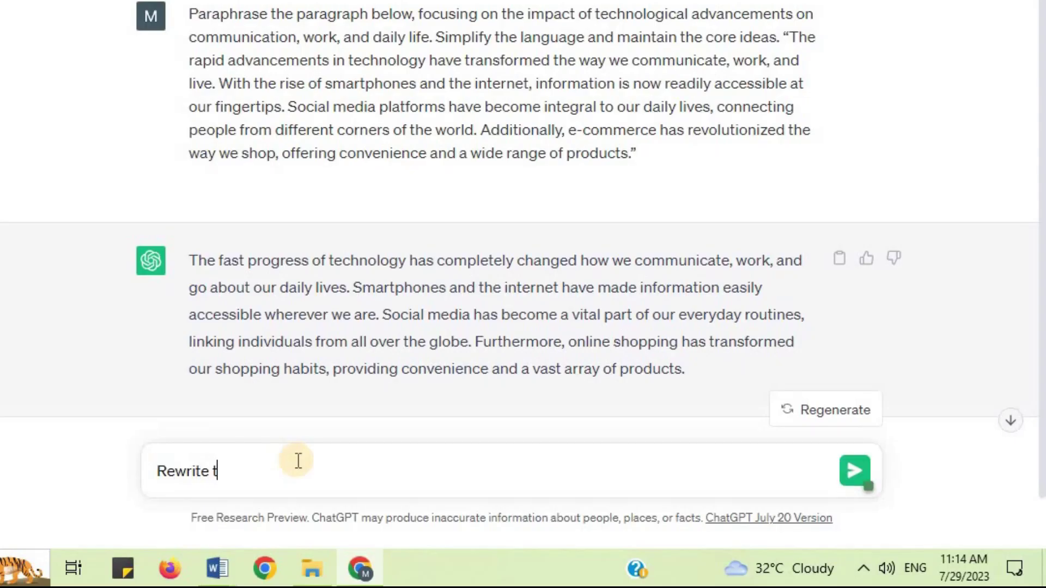
text(he paragraph)
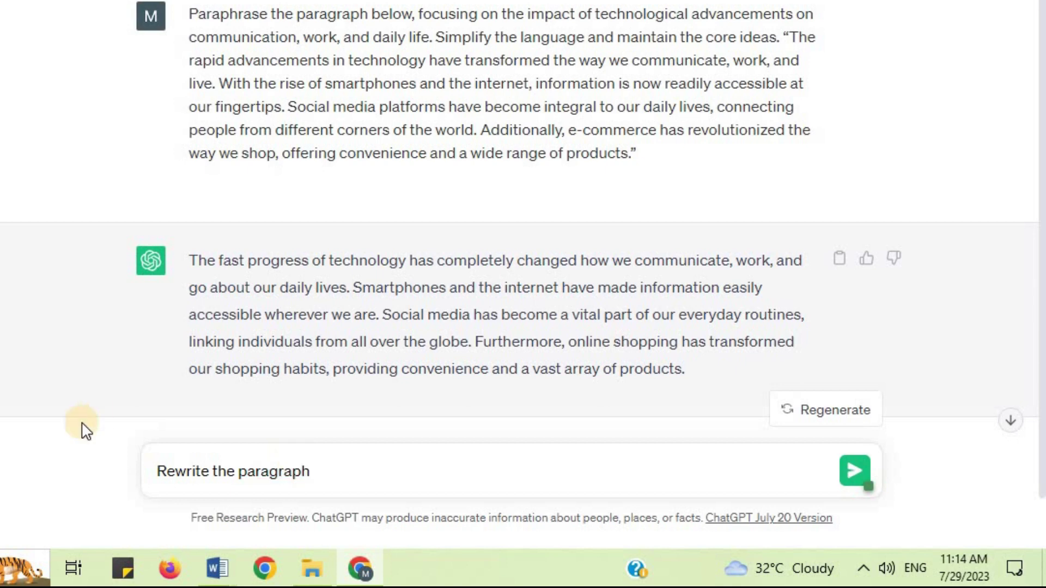
text( below in a m)
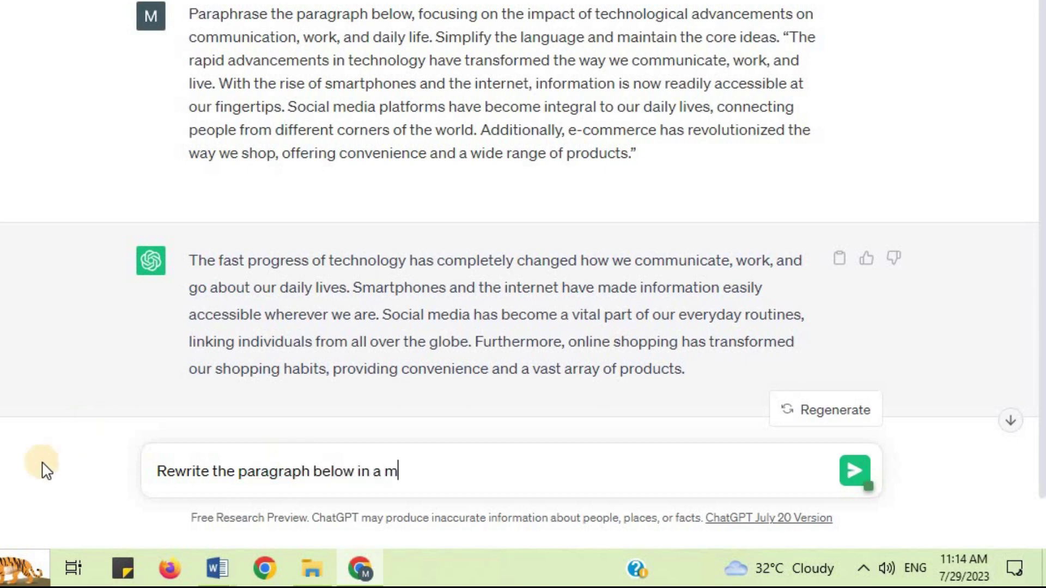
text(ore formal tone,)
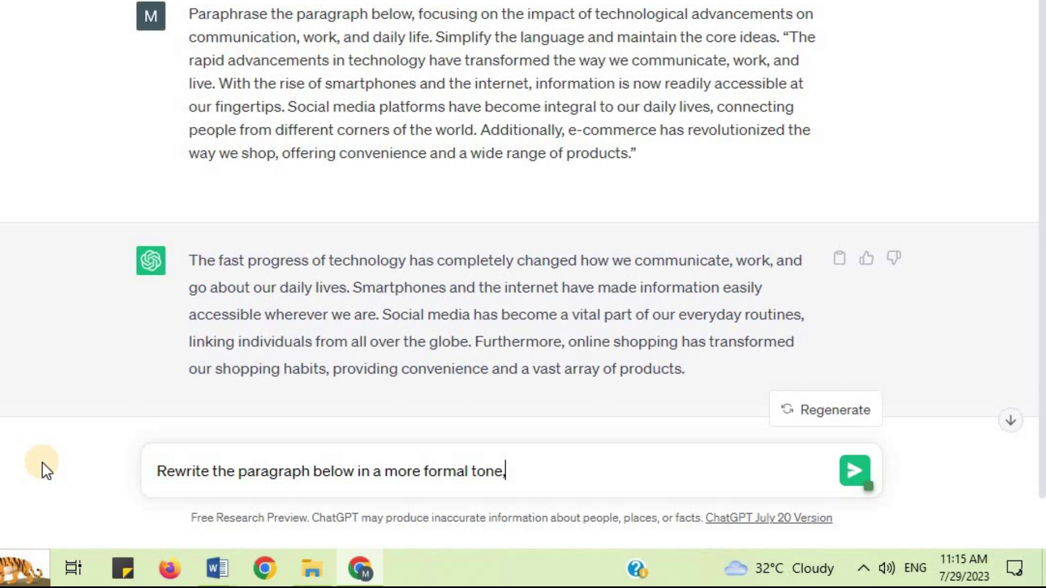
text( without changing the core)
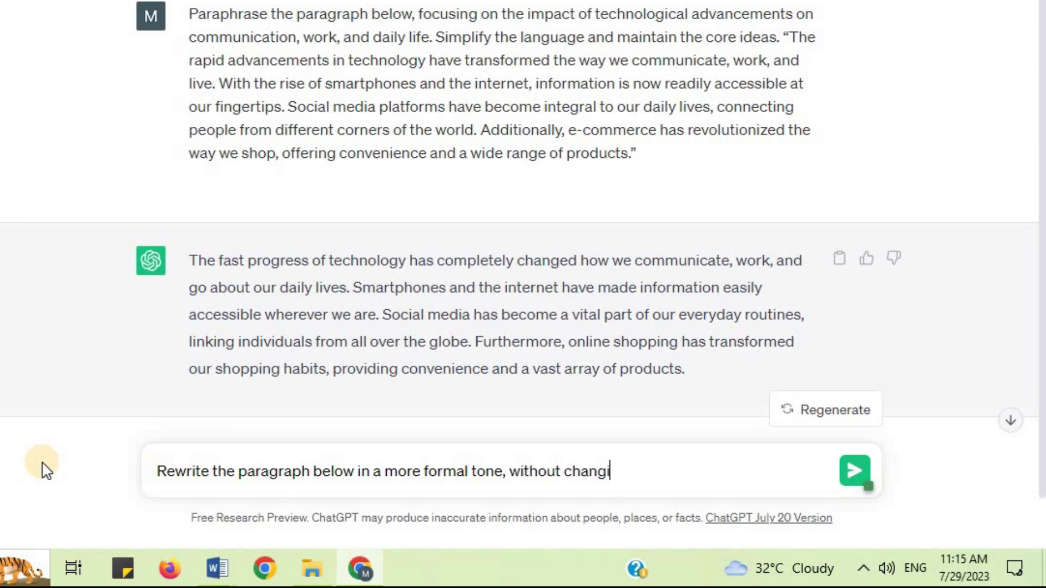
text( message.)
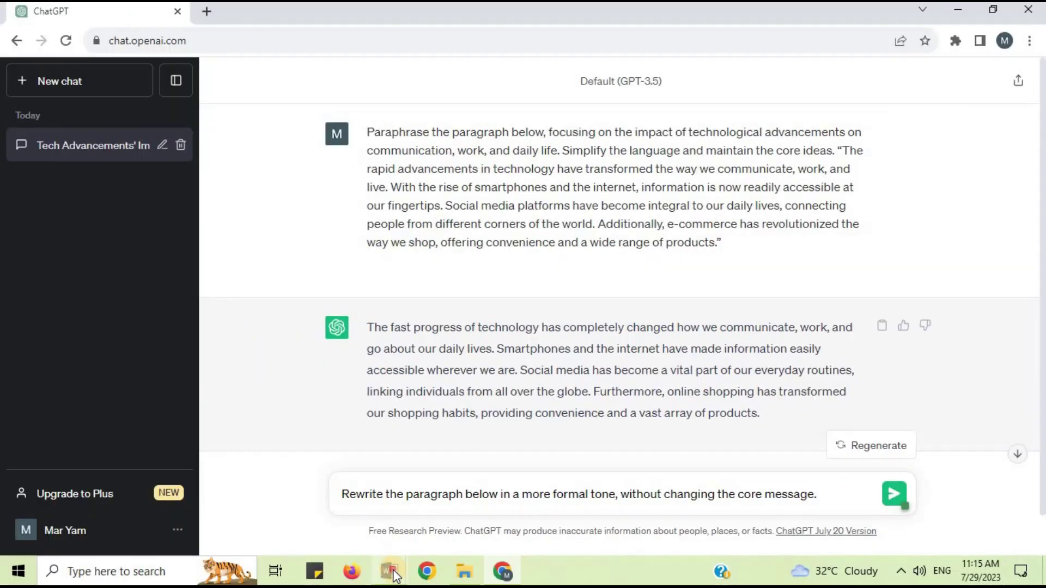
mouse_move(218, 568)
click(347, 474)
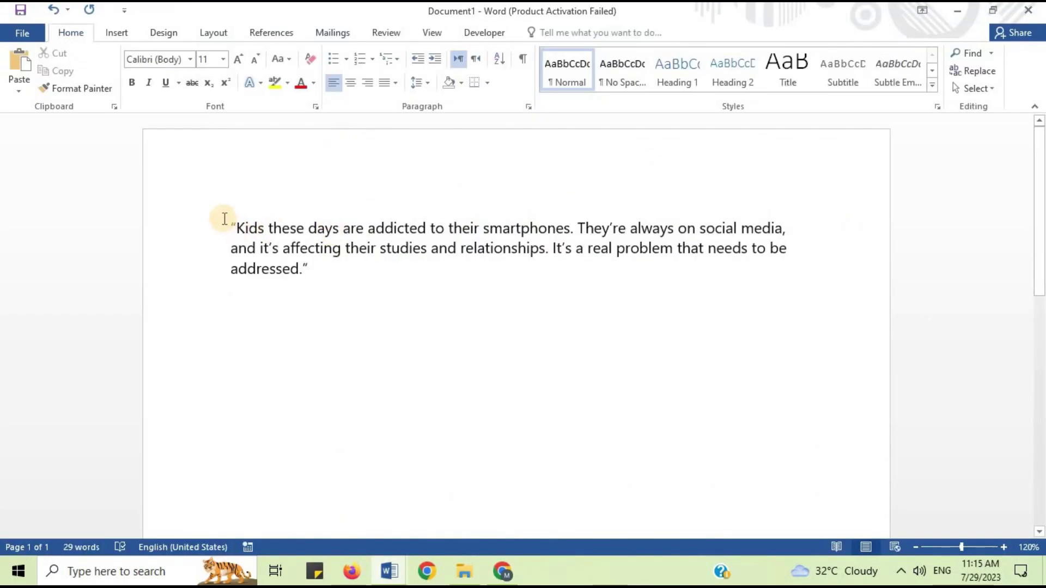
drag(224, 221, 338, 315)
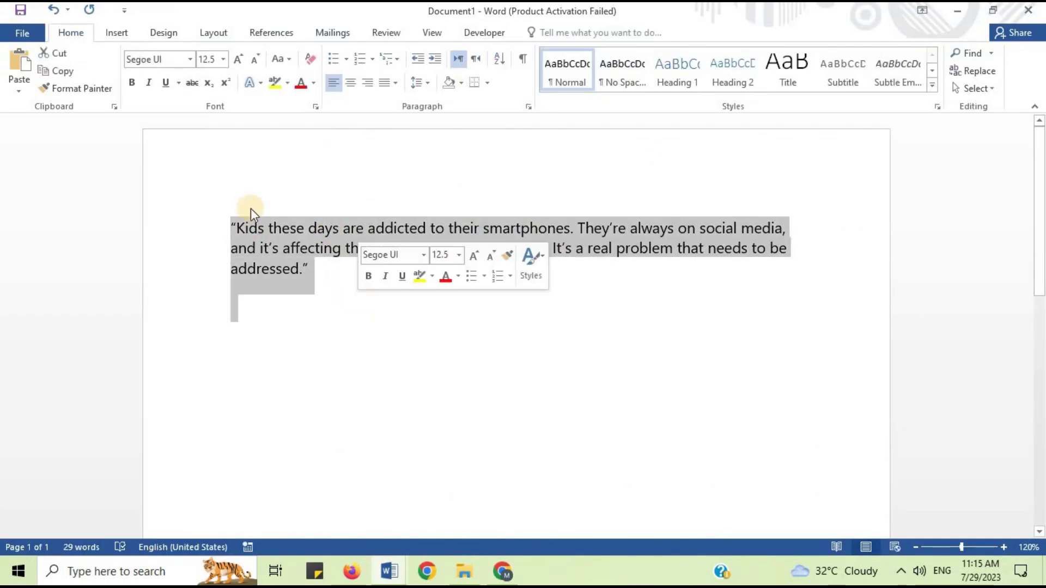
right_click(276, 262)
click(322, 293)
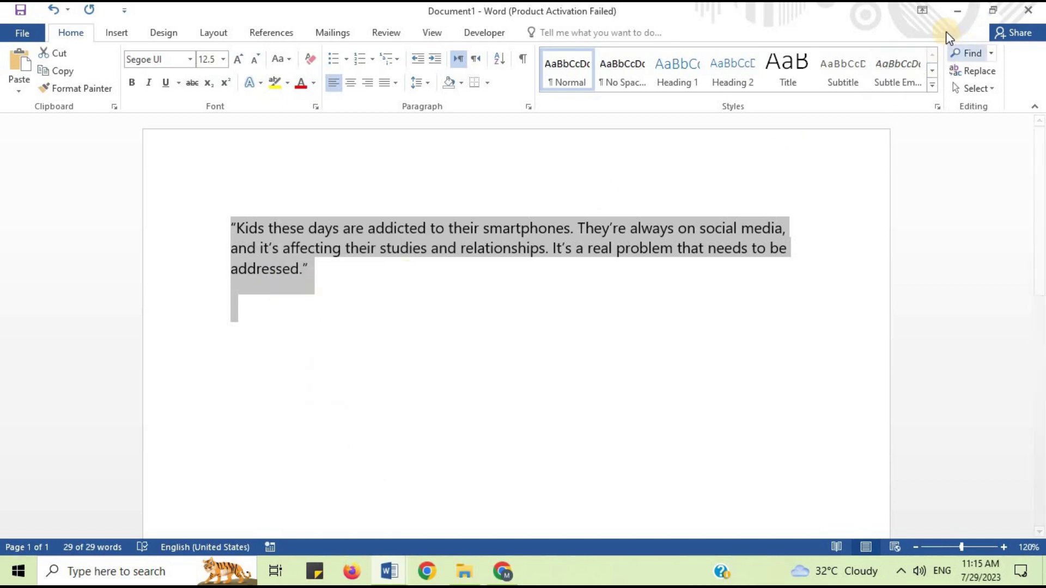
Step: Paste the kids-and-smartphones paragraph under the formal-tone prompt and send it
click(956, 13)
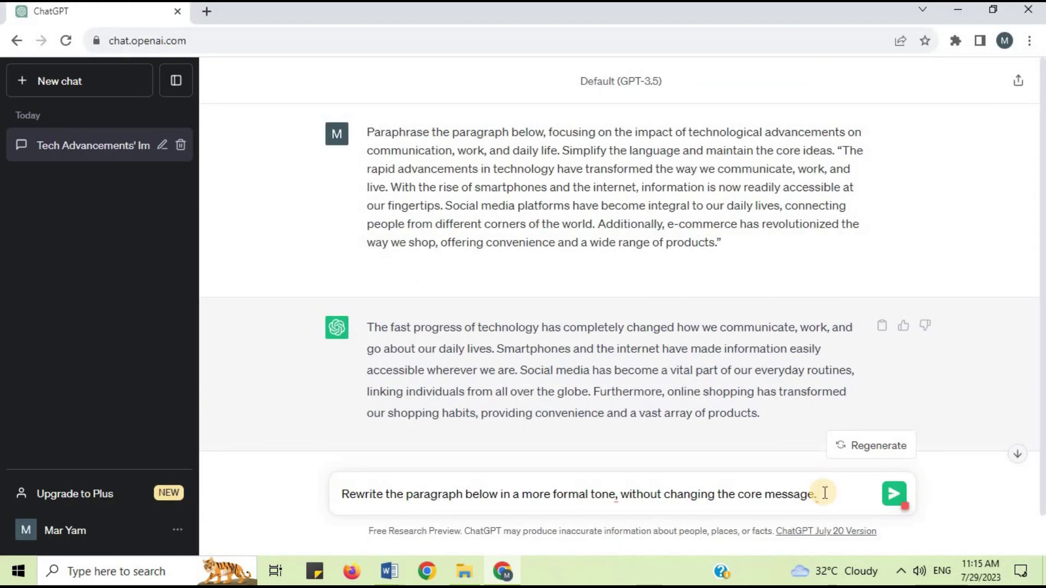
key(ctrl+v)
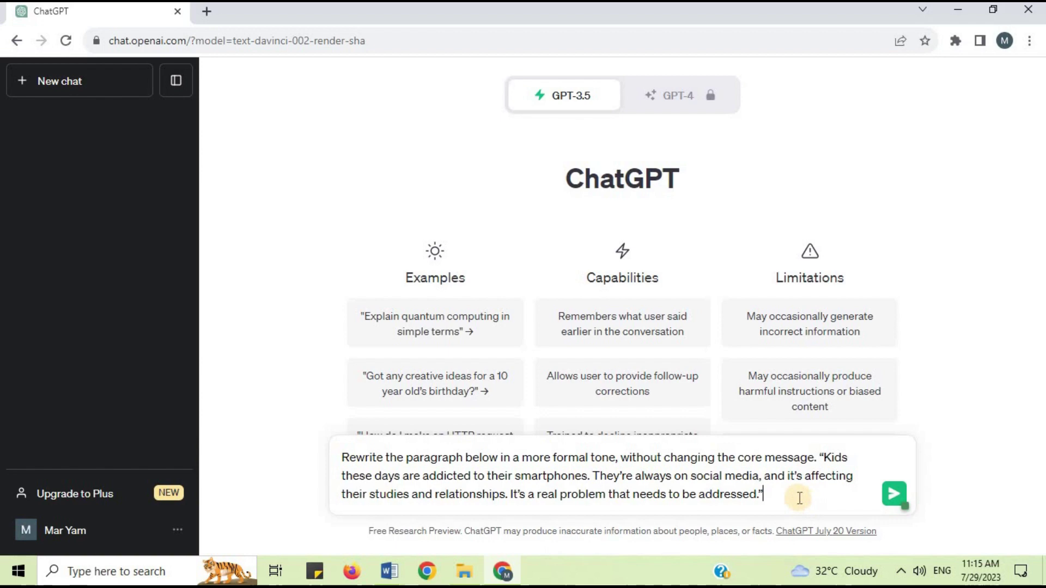
key(Return)
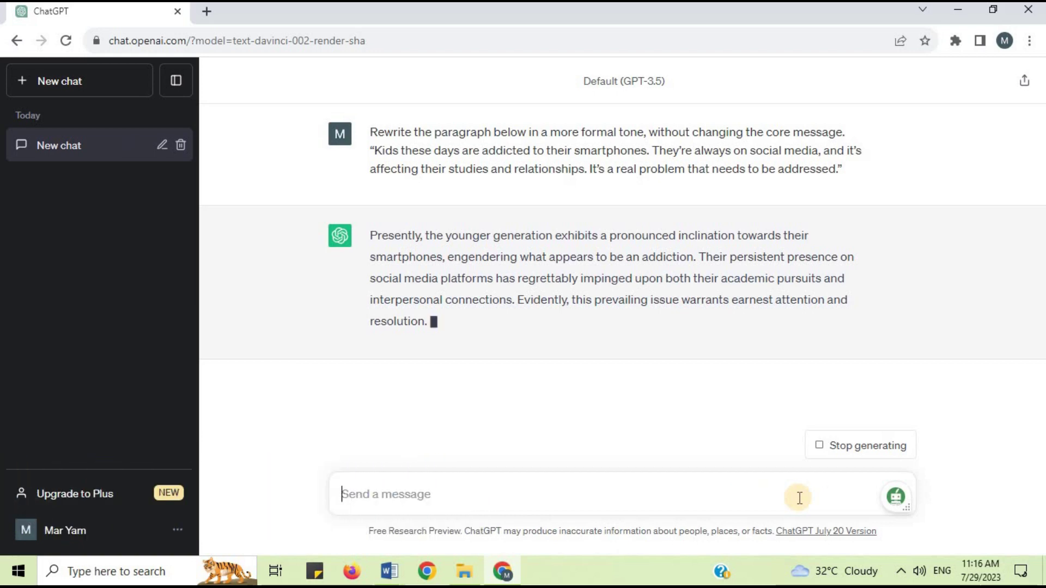
Step: Type a prompt to rewrite a technical paragraph in simpler language for a general audience, ending with a colon
text(Rewrite the)
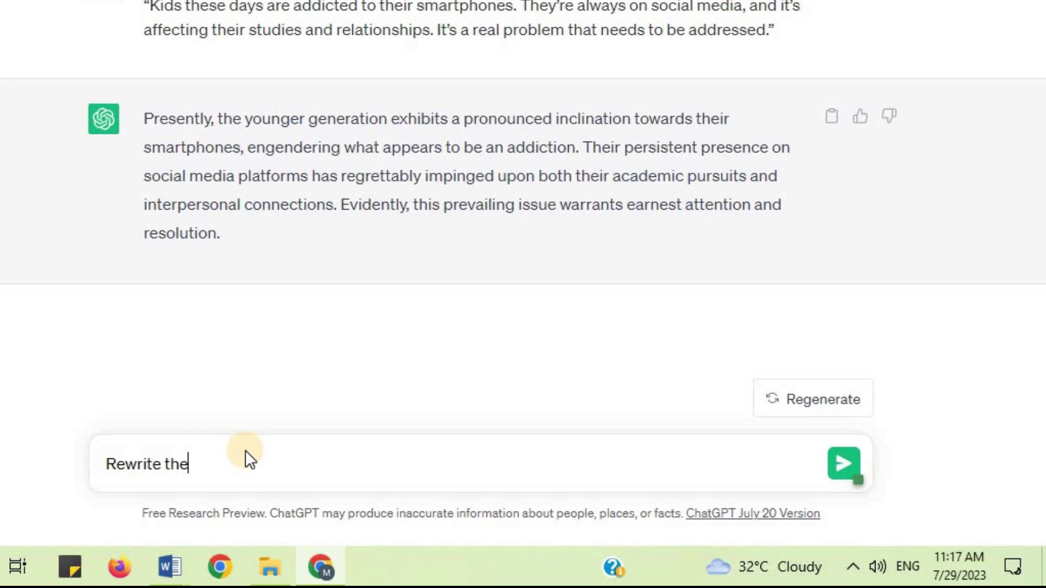
text( technical para)
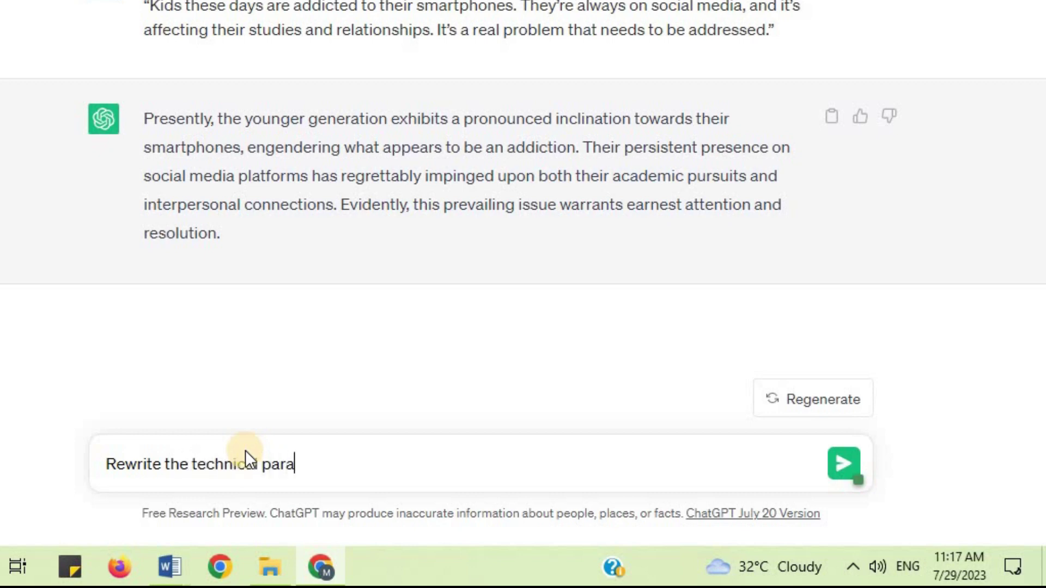
text(graph below i)
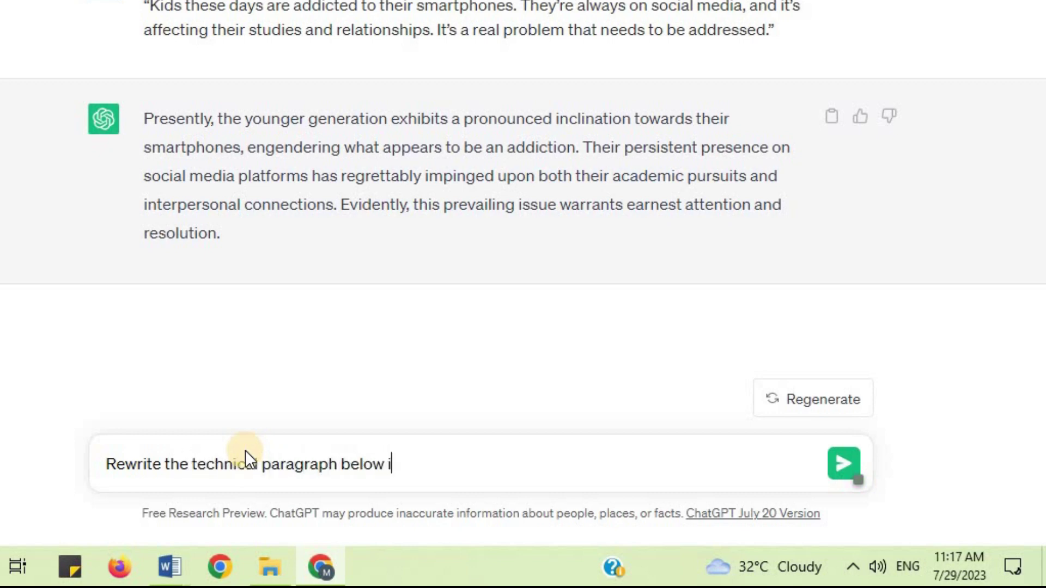
text(n simpler languag)
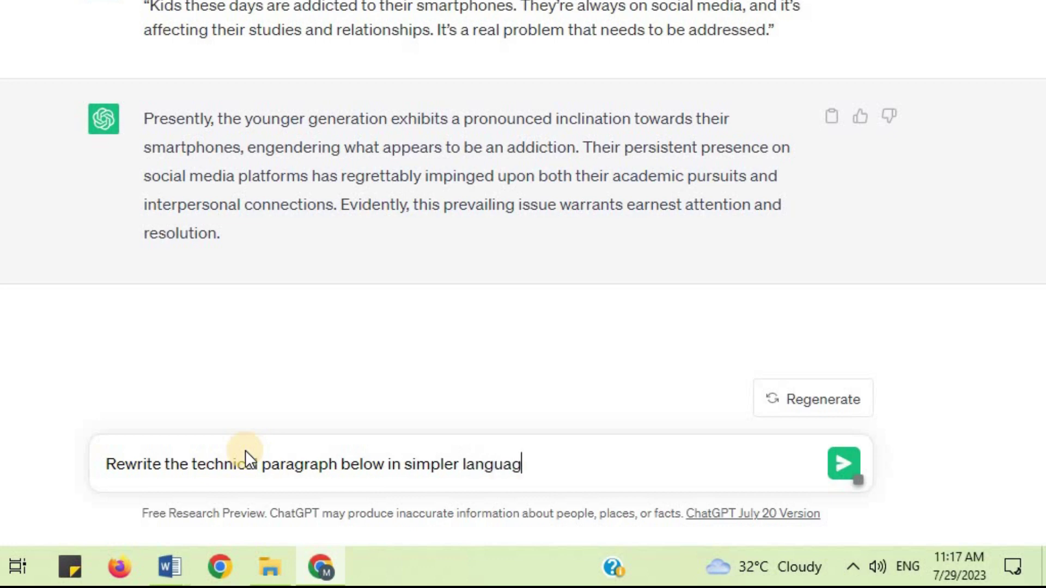
text(e, making it easily understandable )
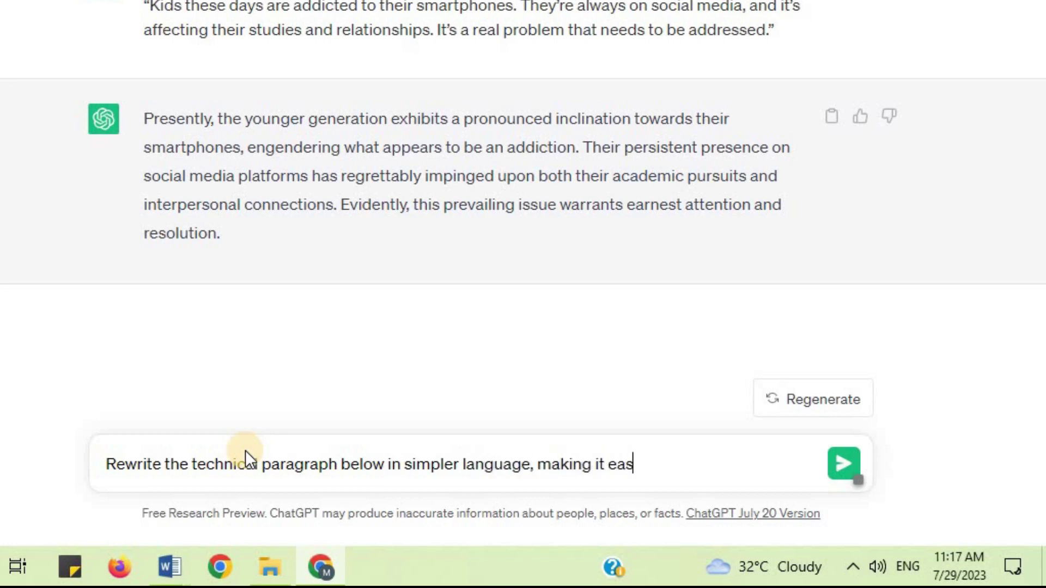
text( for a)
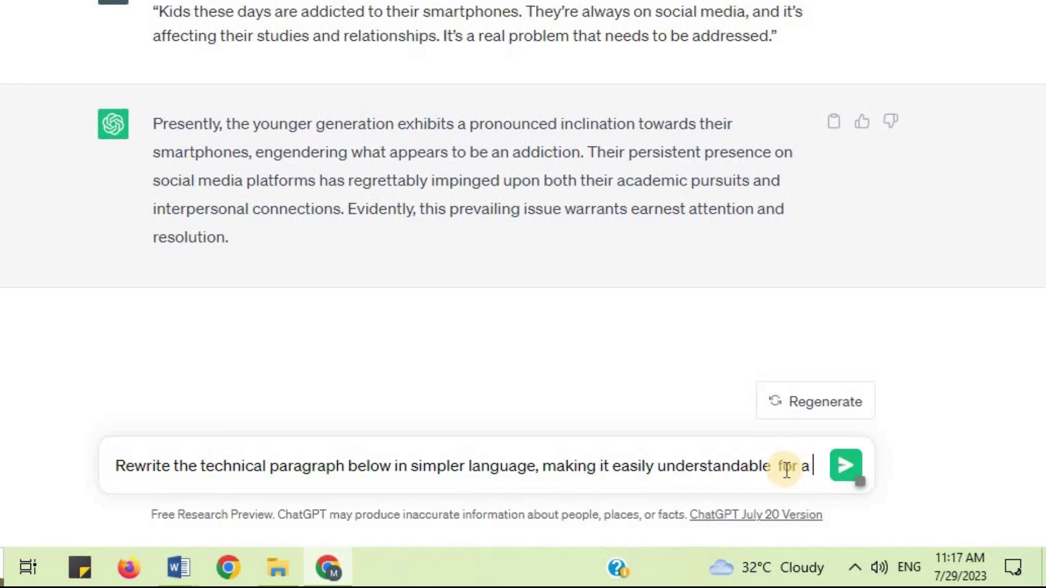
text( general audience.)
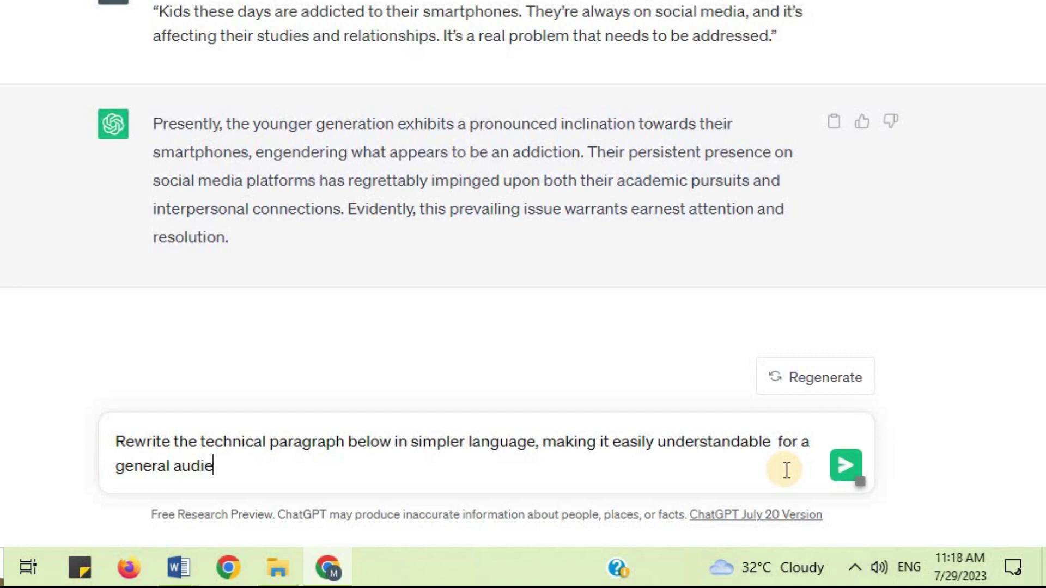
key(BackSpace)
key(BackSpace)
text(:)
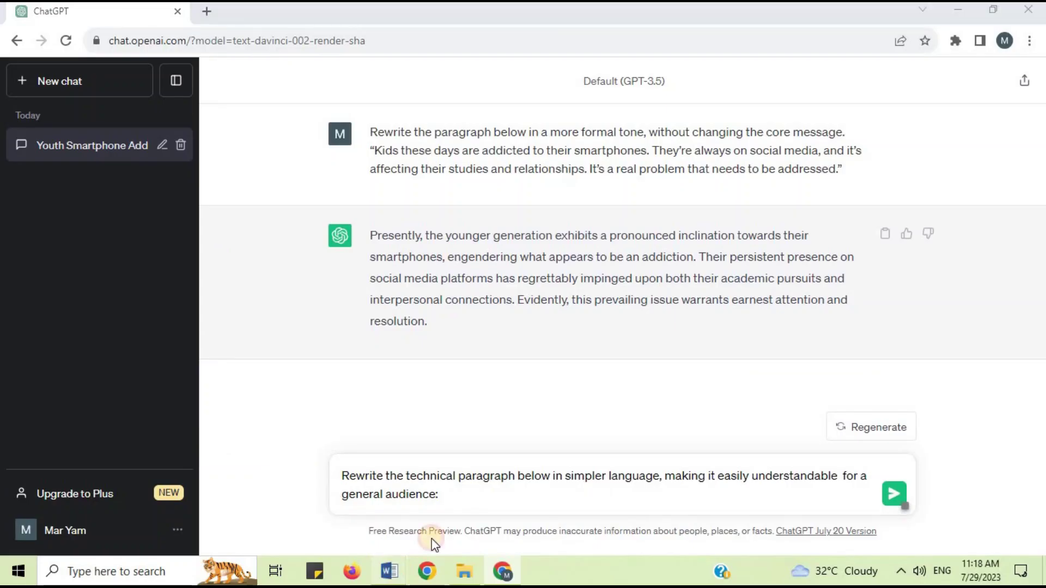
Step: Copy the AI-integration paragraph from the Document1 Word window
click(178, 568)
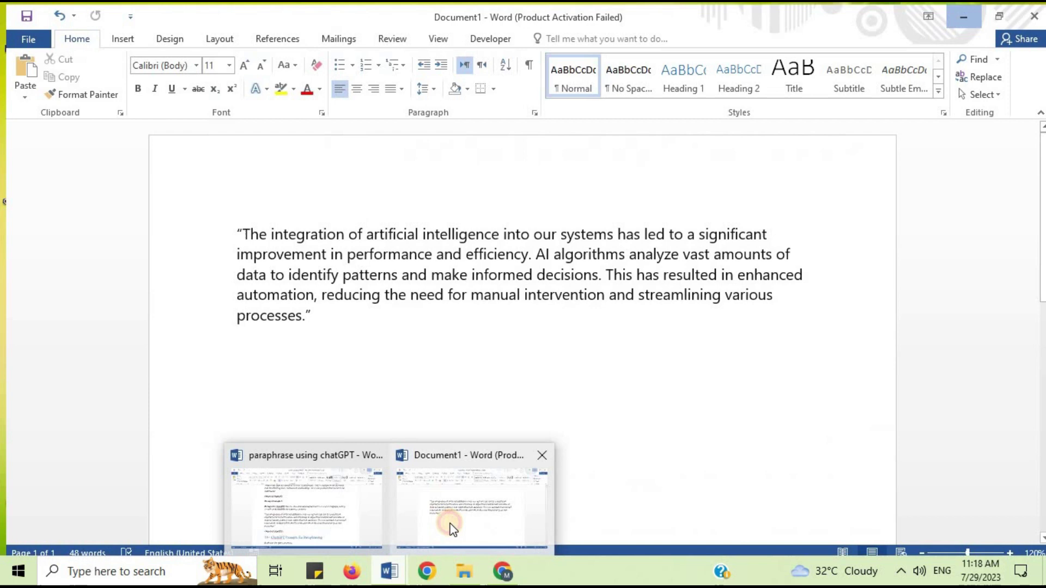
click(450, 528)
drag(334, 313, 231, 220)
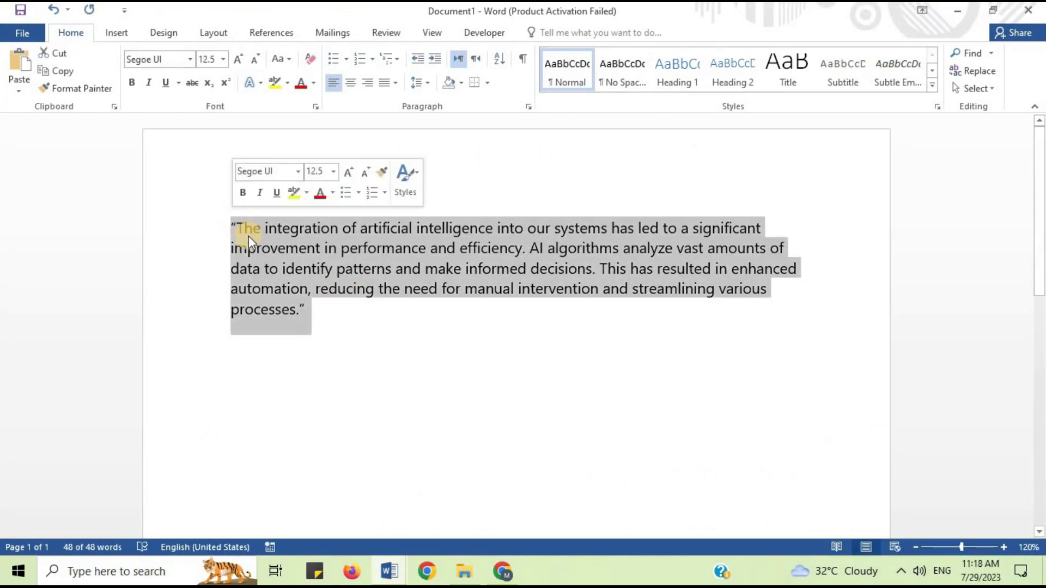
right_click(249, 237)
click(283, 265)
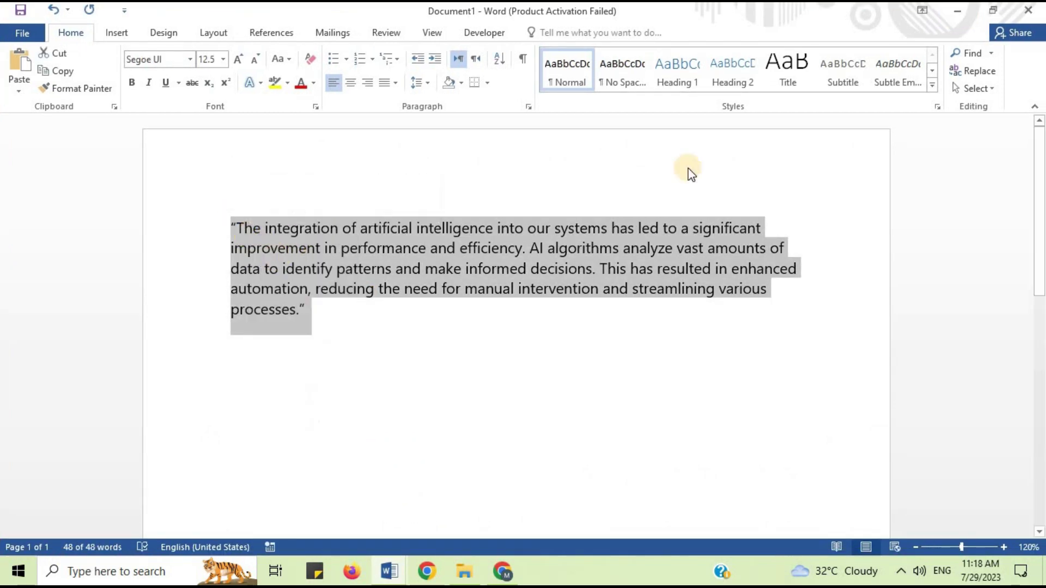
Step: Paste the AI-integration paragraph after the prompt, send it, and review the plain-language reply
click(958, 11)
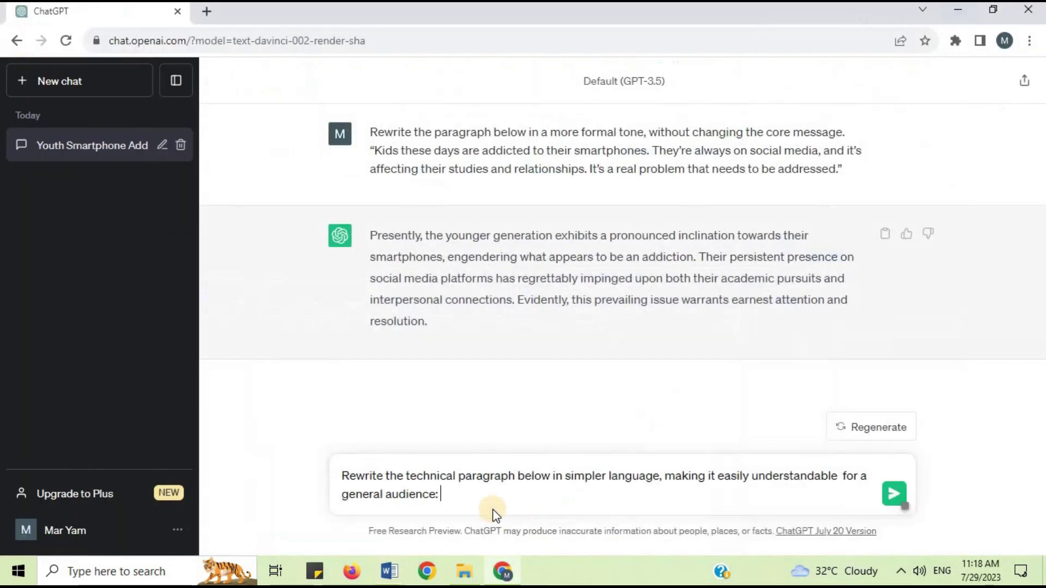
key(ctrl+v)
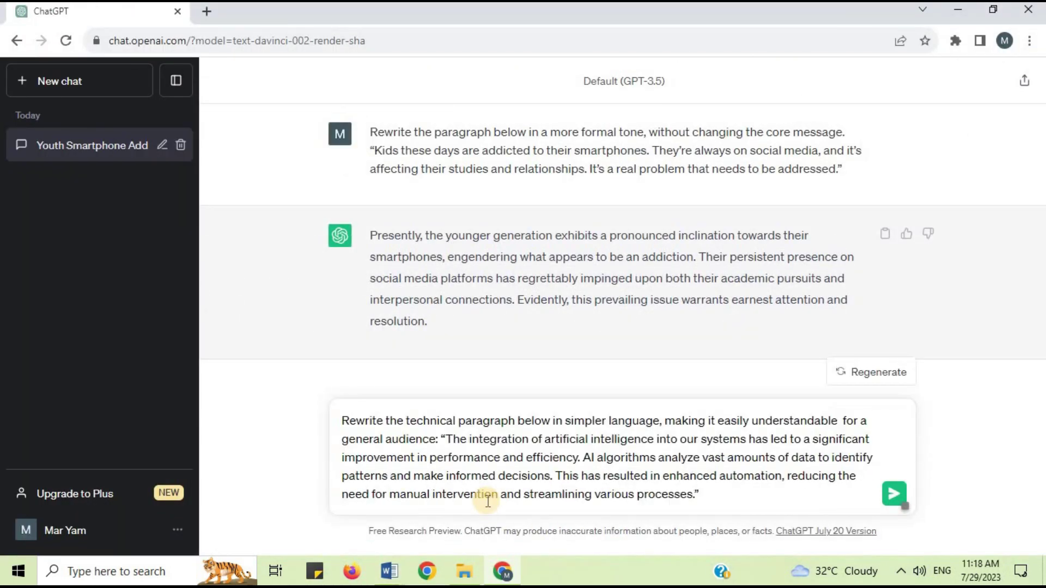
key(Return)
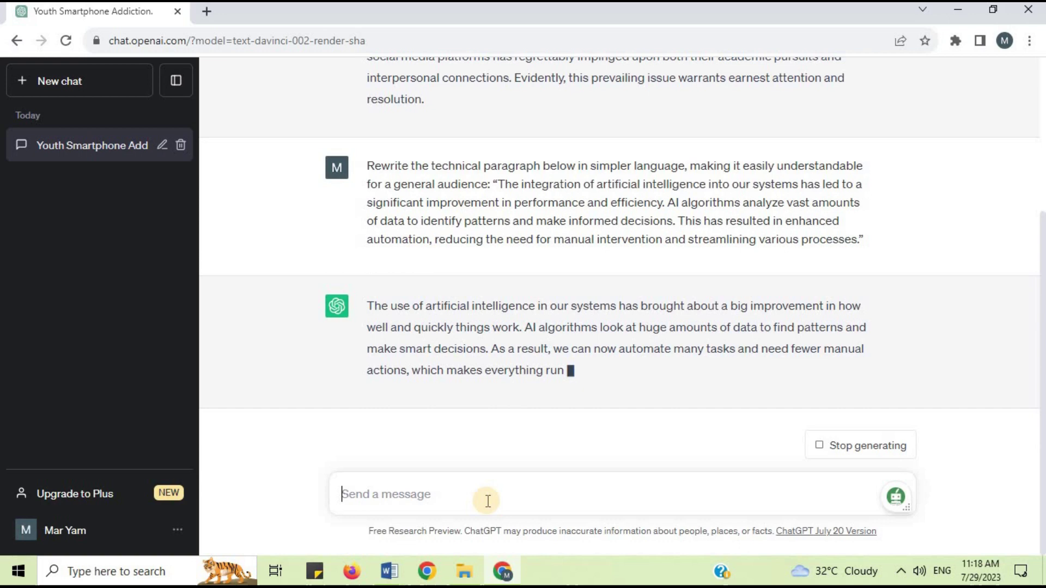
click(487, 501)
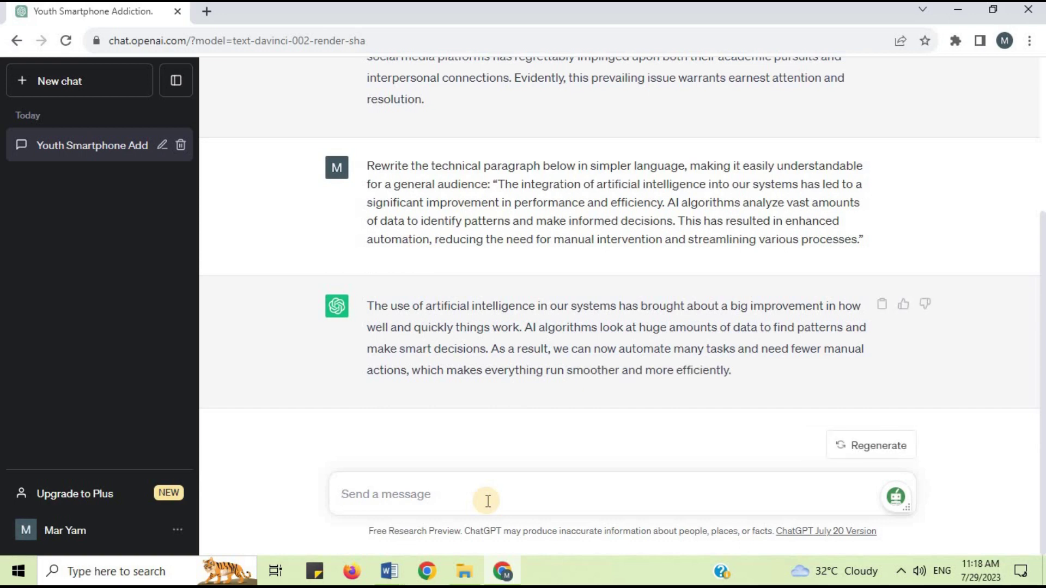
scroll(1042, 125, up, 3)
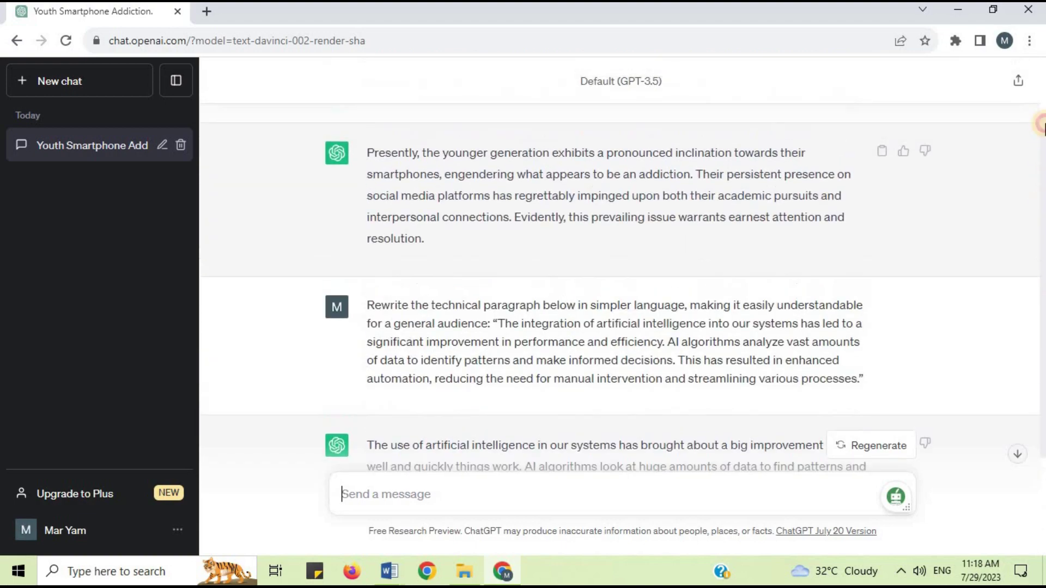
scroll(1042, 93, up, 2)
scroll(1041, 179, down, 1)
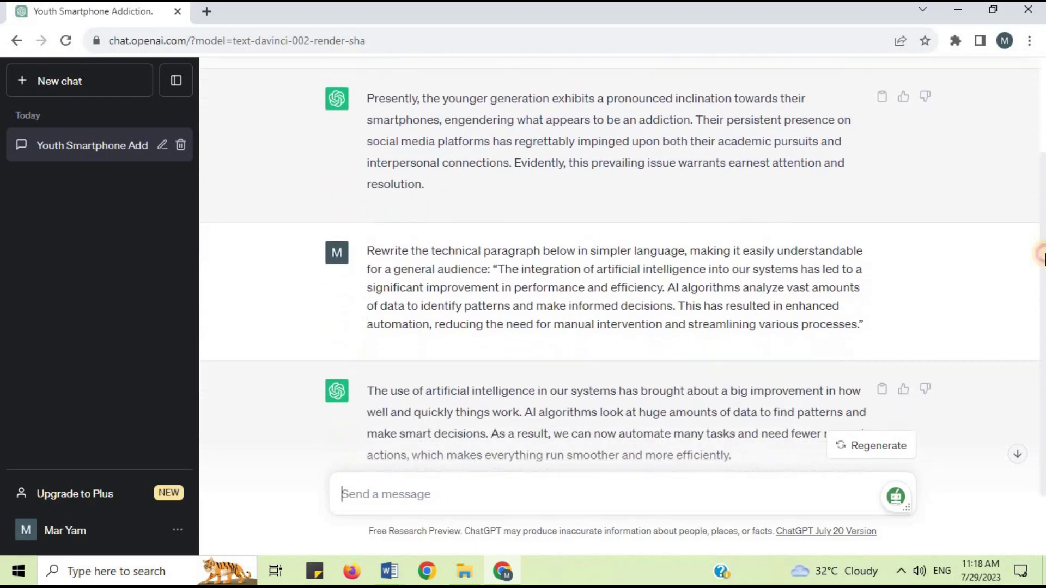
scroll(1041, 253, down, 2)
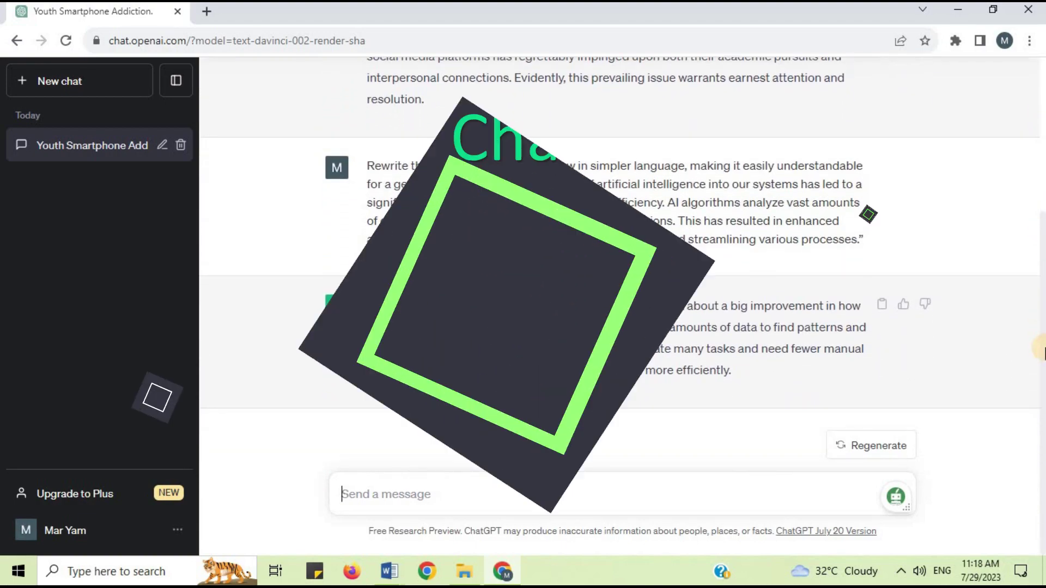